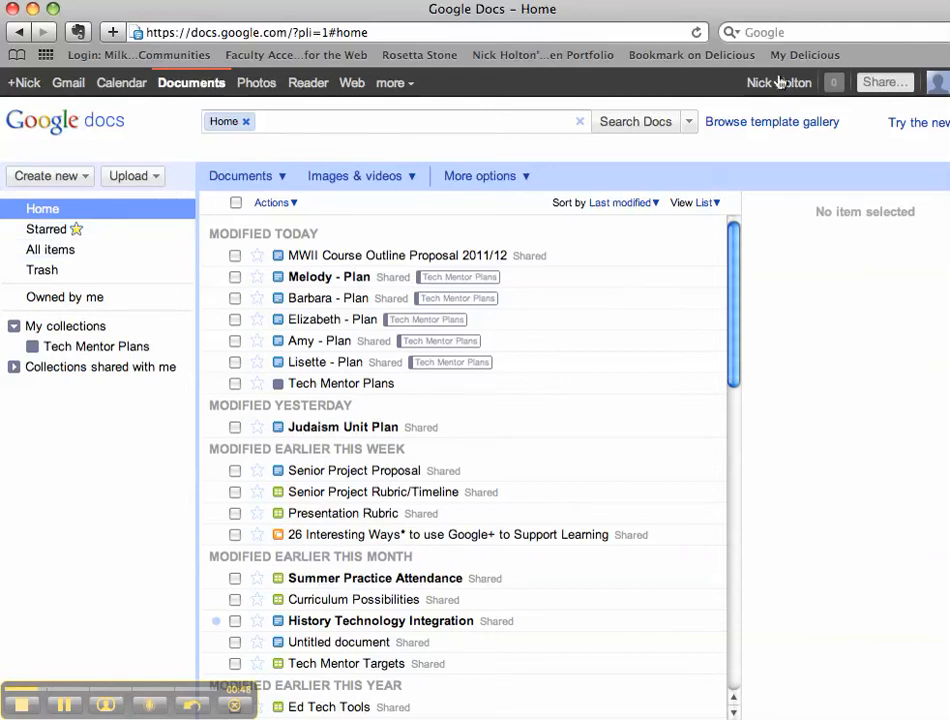
# Create a new blank spreadsheet from the Create new menu.
pyautogui.click(85, 179)
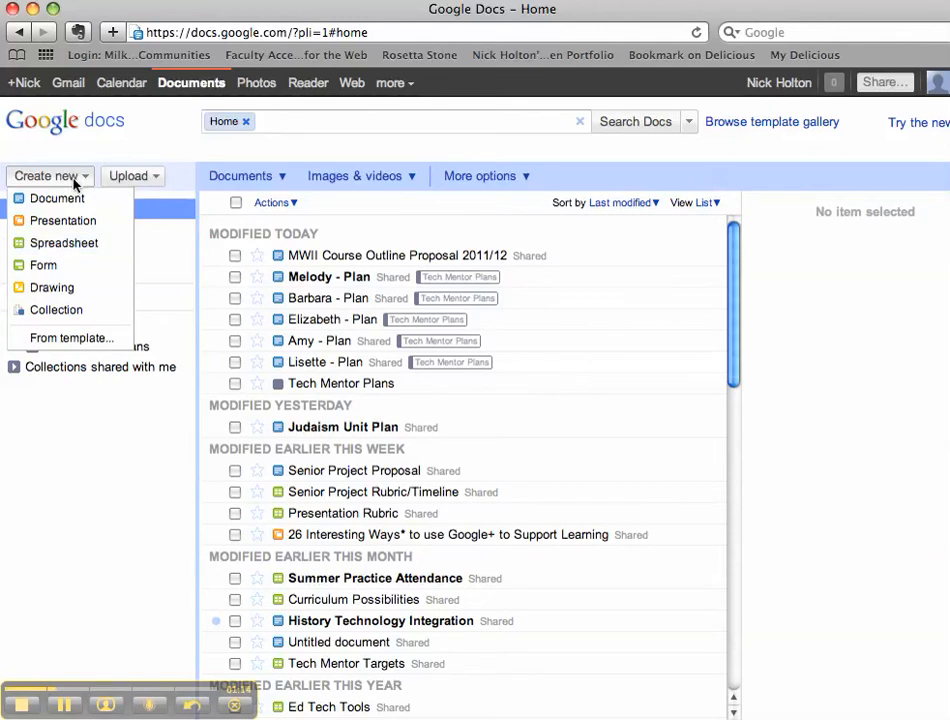
pyautogui.click(65, 245)
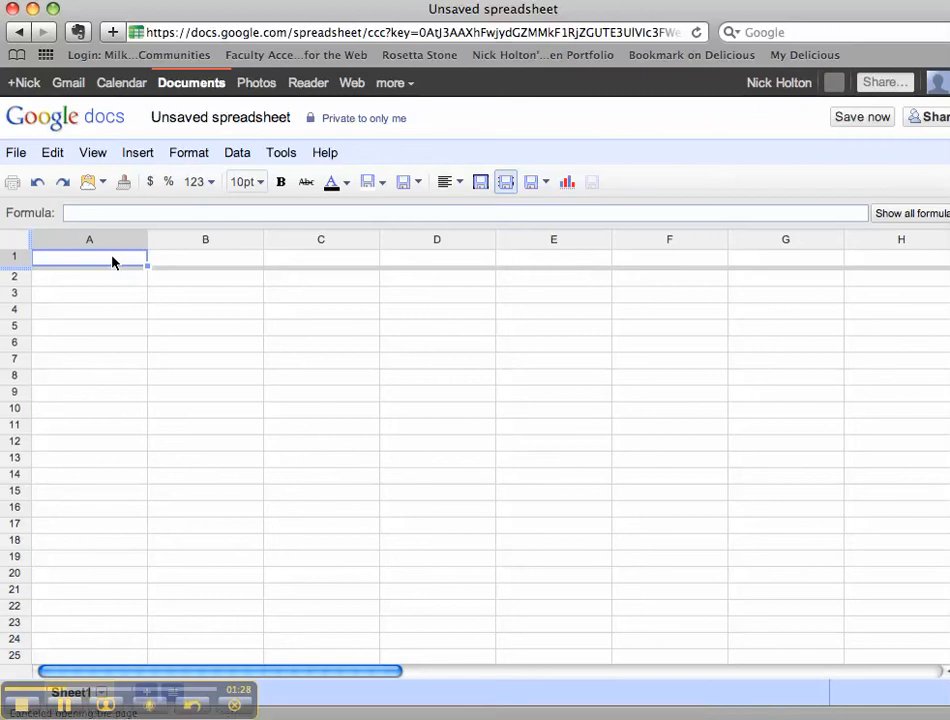
# Enter the headers Exemplary, Proficient and Average in cells B1 to D1.
pyautogui.press('Right')
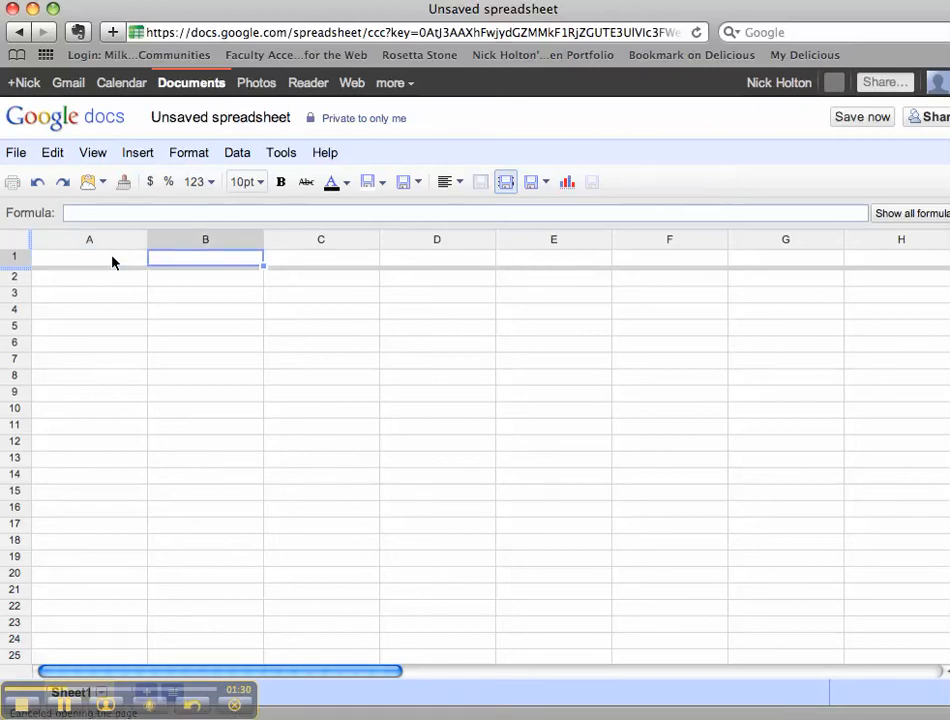
pyautogui.write('Exemplary')
pyautogui.press('Tab')
pyautogui.write('Pr')
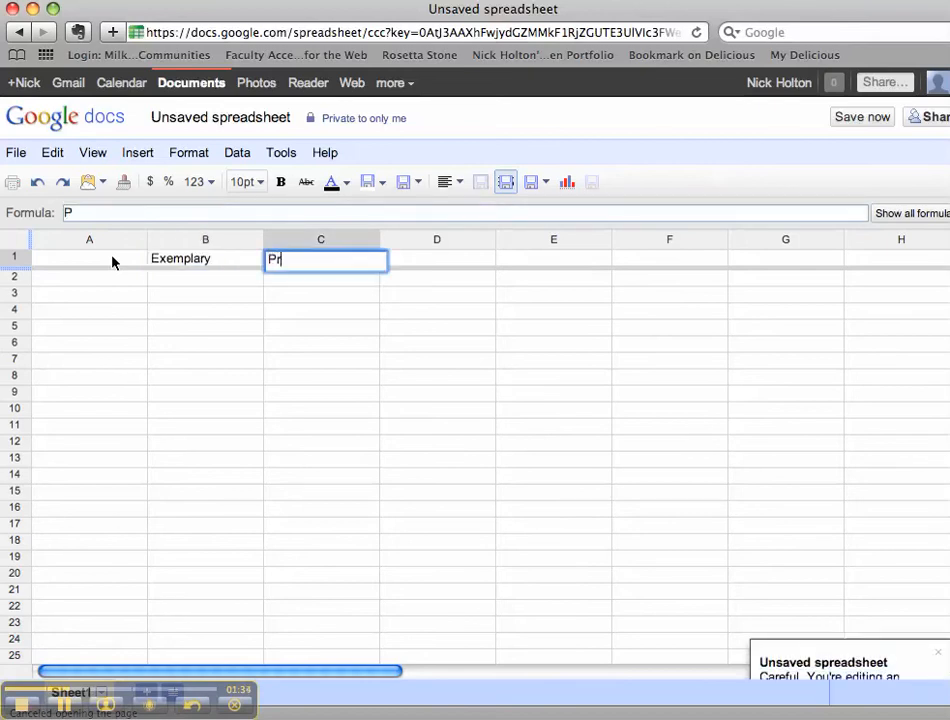
pyautogui.write('oficient')
pyautogui.press('Tab')
pyautogui.write('Average')
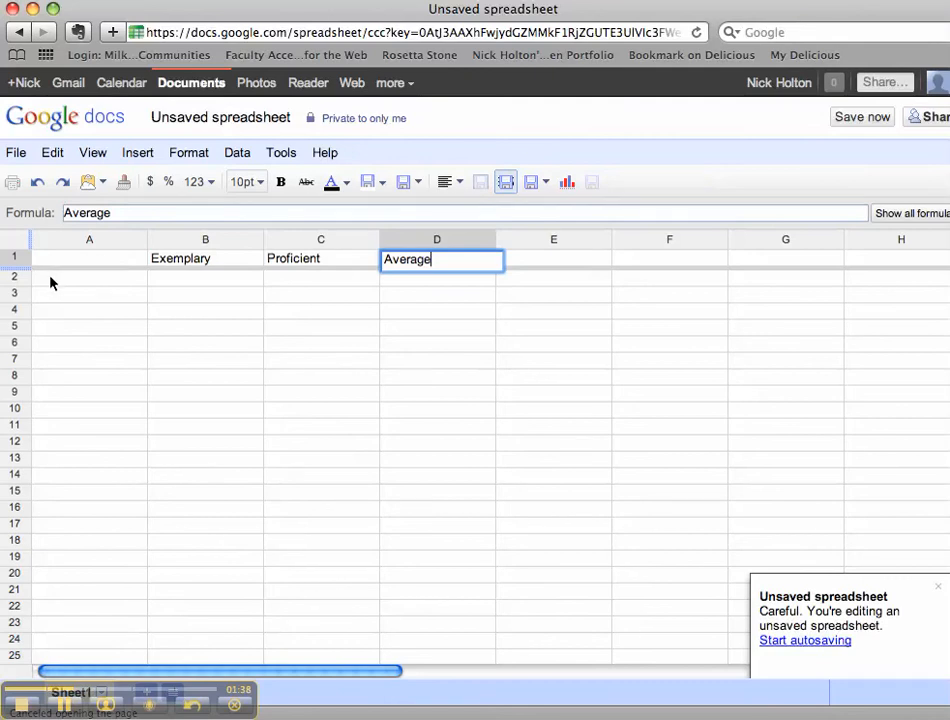
# Enter the criteria Clarity, Grammar and Evidence in cells A2 to A4.
pyautogui.click(49, 281)
pyautogui.write('Clarity')
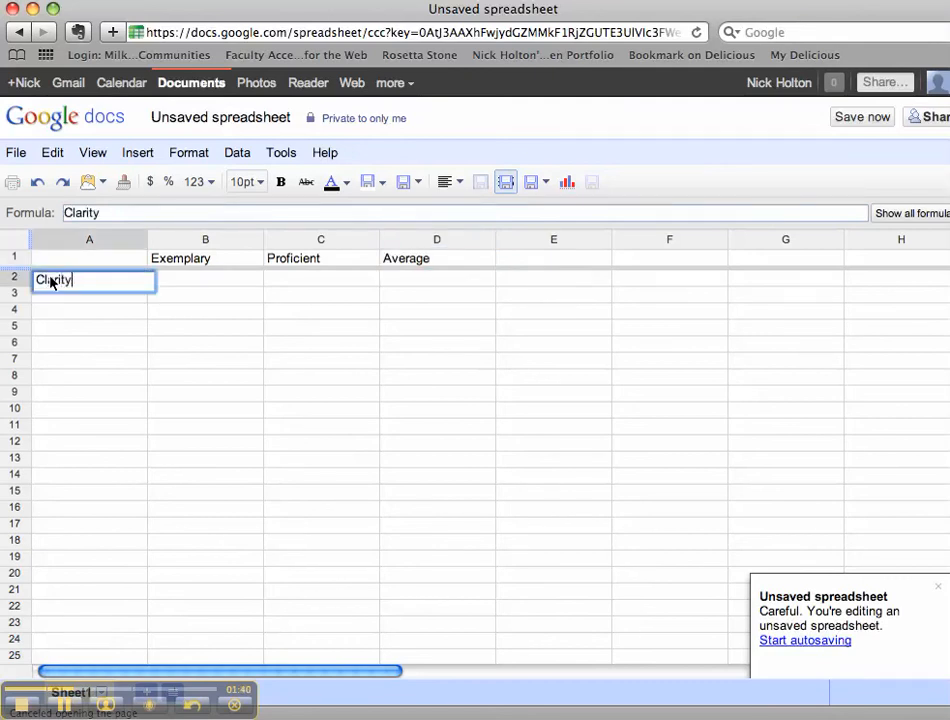
pyautogui.press('Return')
pyautogui.write('Grammar')
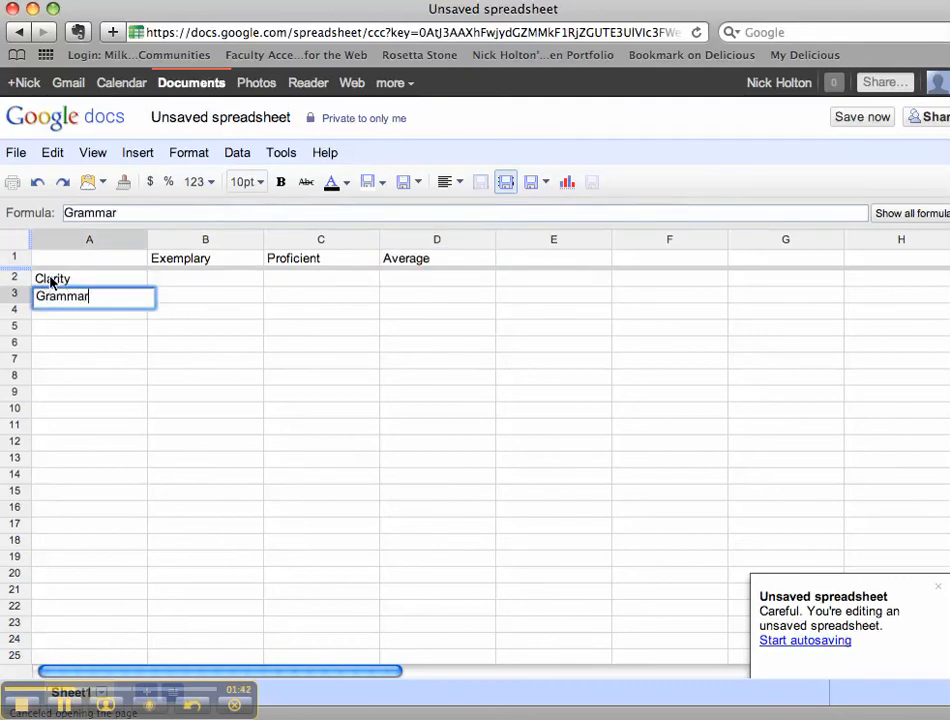
pyautogui.press('Return')
pyautogui.write('Evidence')
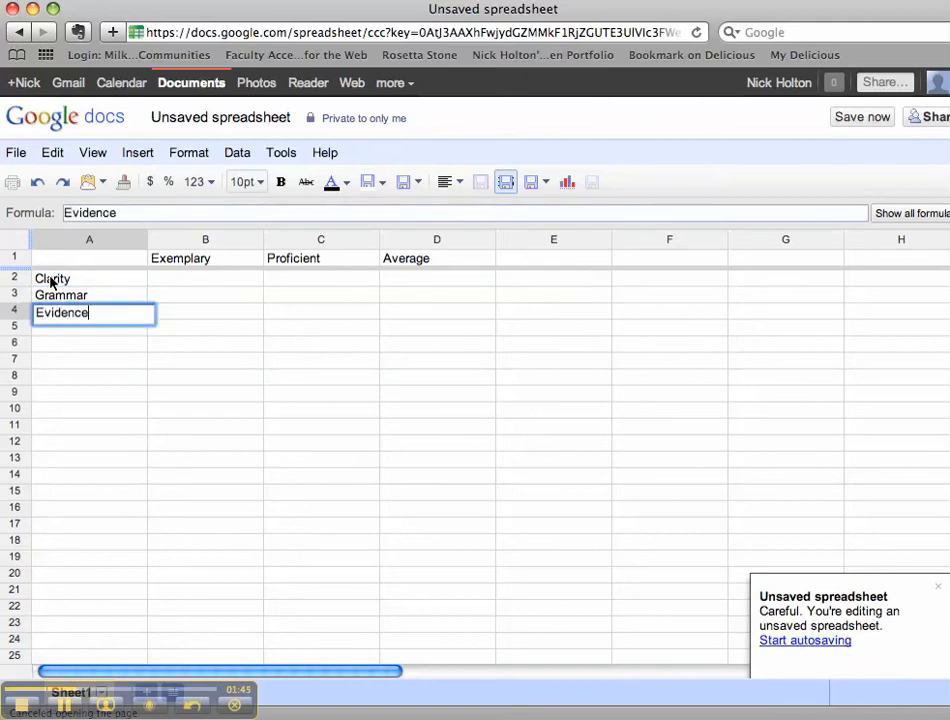
pyautogui.press('Return')
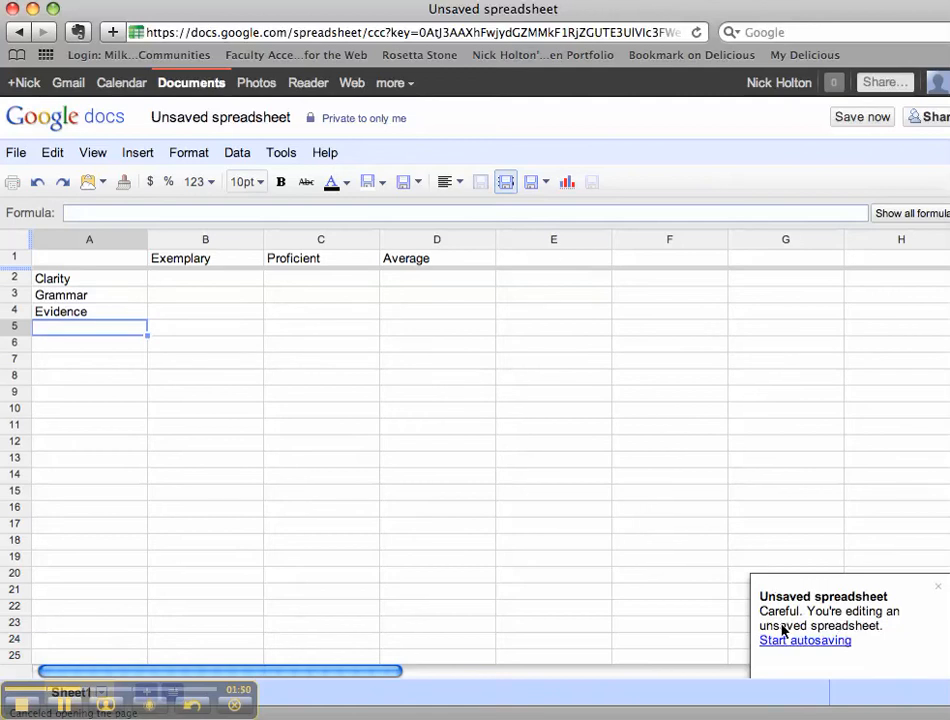
# Save the new spreadsheet with the name 'Sample Rubric'.
pyautogui.click(862, 117)
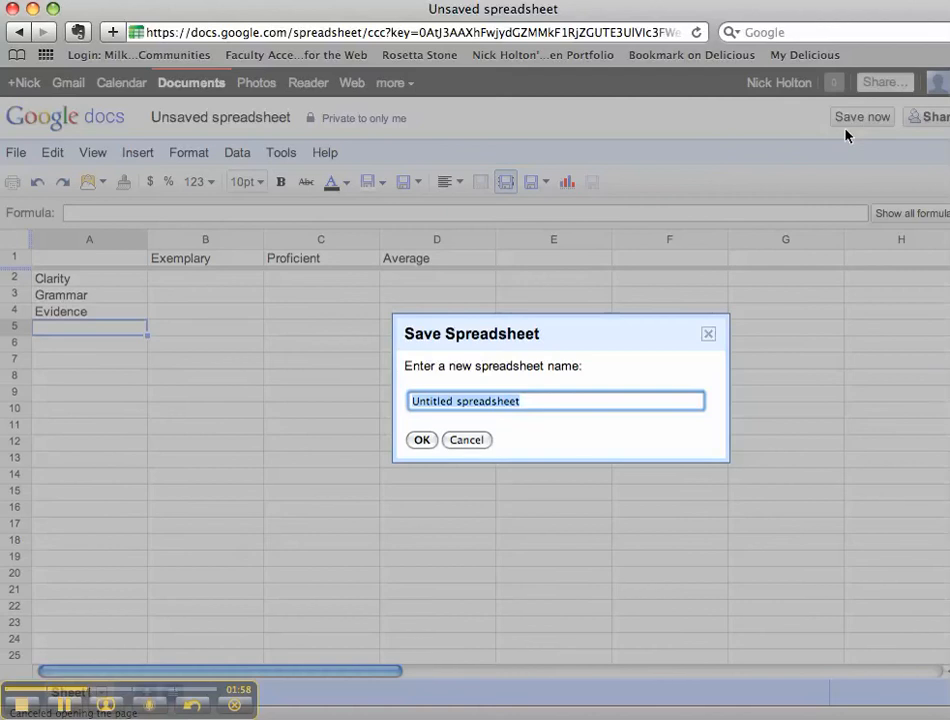
pyautogui.write('Sam')
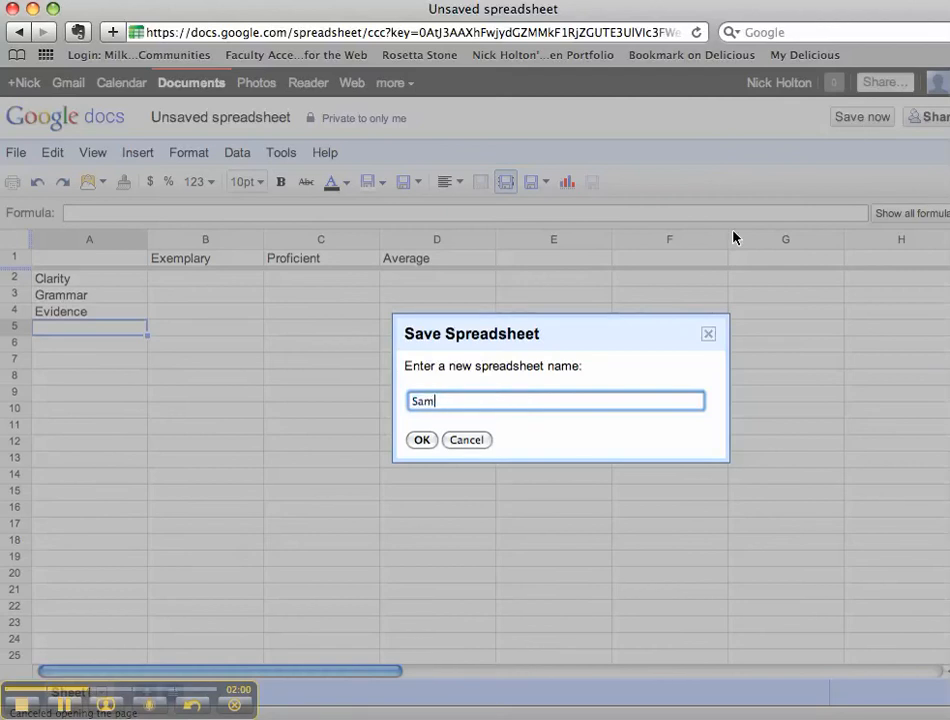
pyautogui.write('ple Rubric')
pyautogui.press('Return')
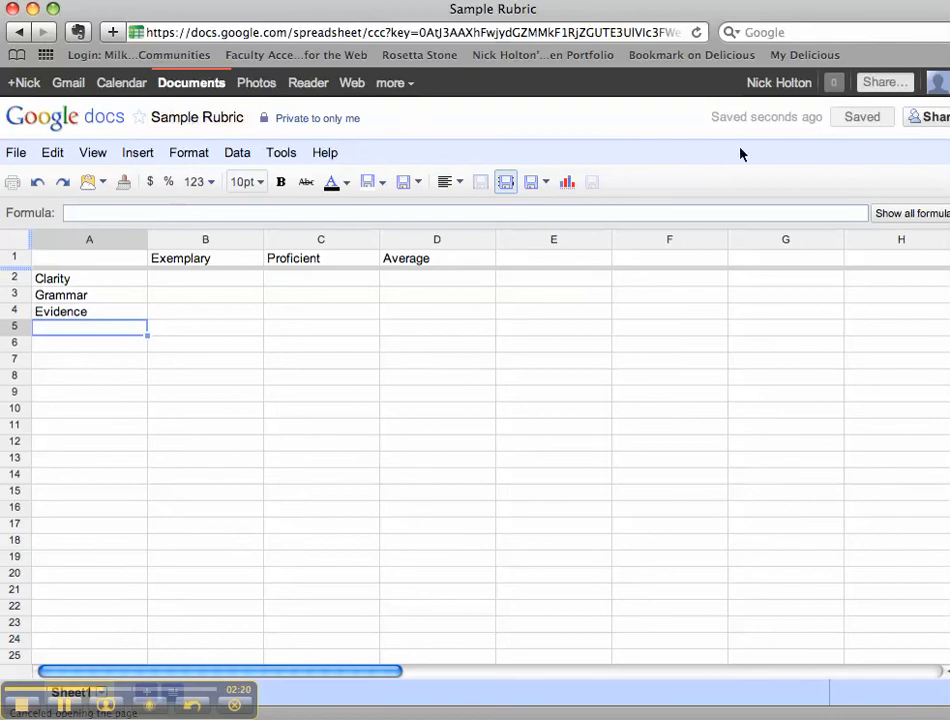
# Set Sample Rubric's sharing to 'Anyone with the link' with Can edit access and save.
pyautogui.moveTo(862, 16); pyautogui.dragTo(839, 16)
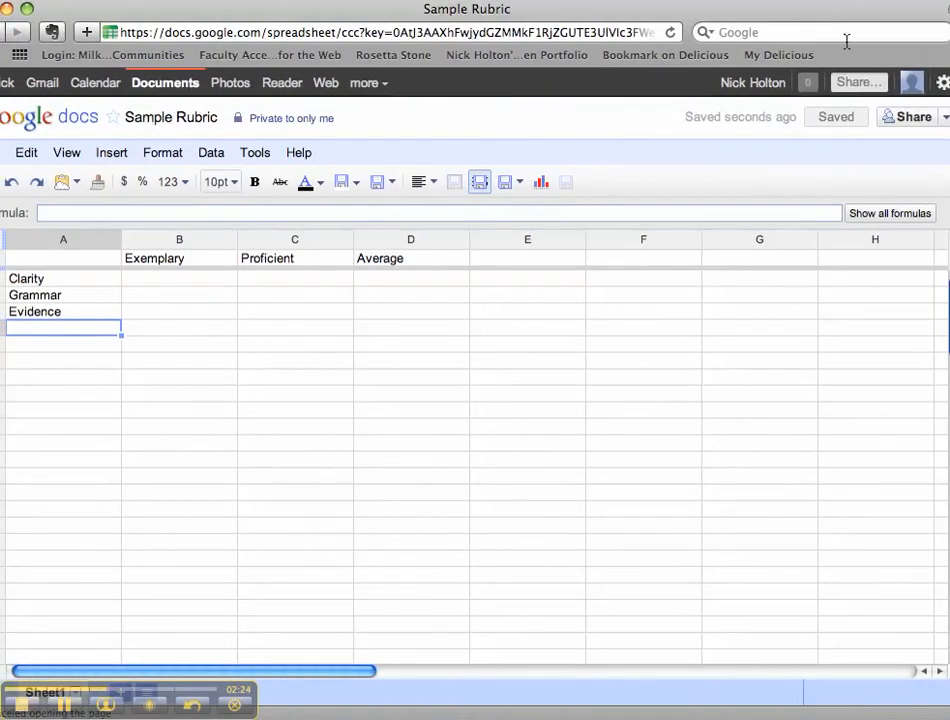
pyautogui.click(912, 118)
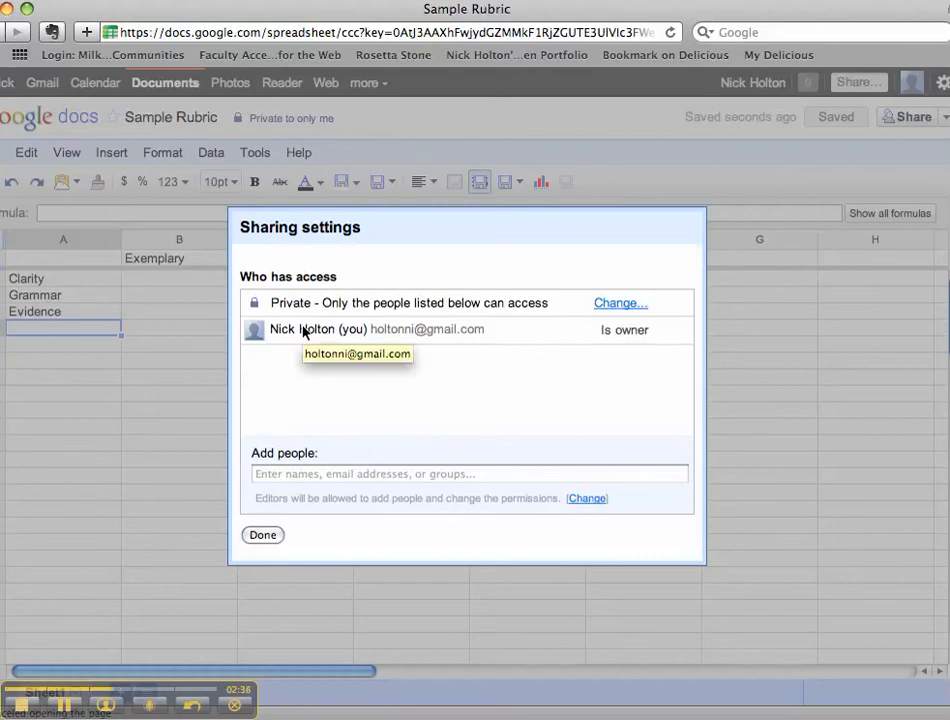
pyautogui.click(617, 305)
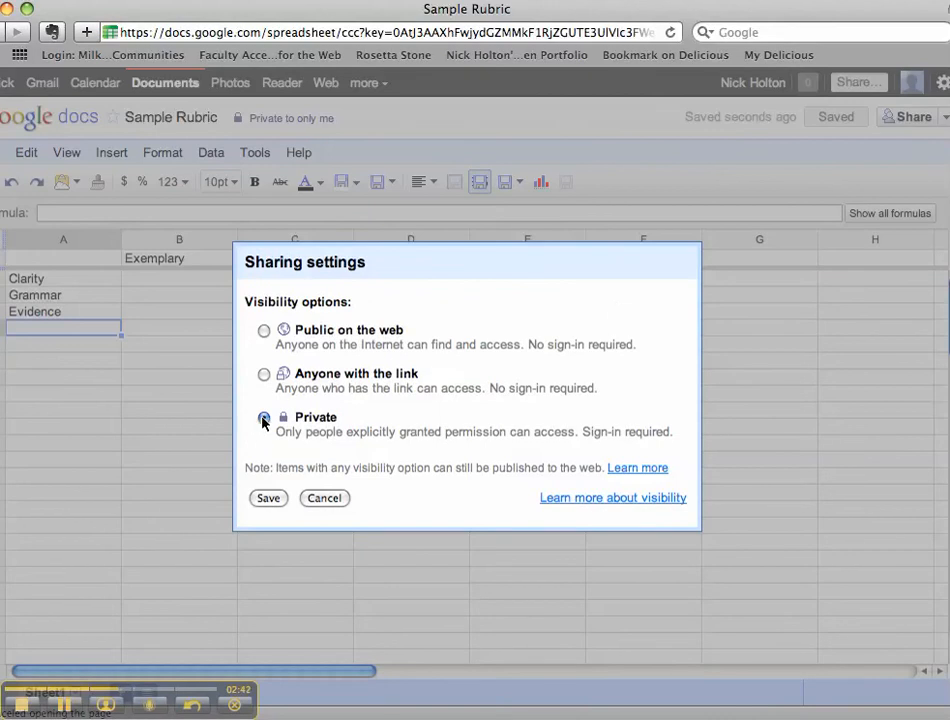
pyautogui.click(264, 375)
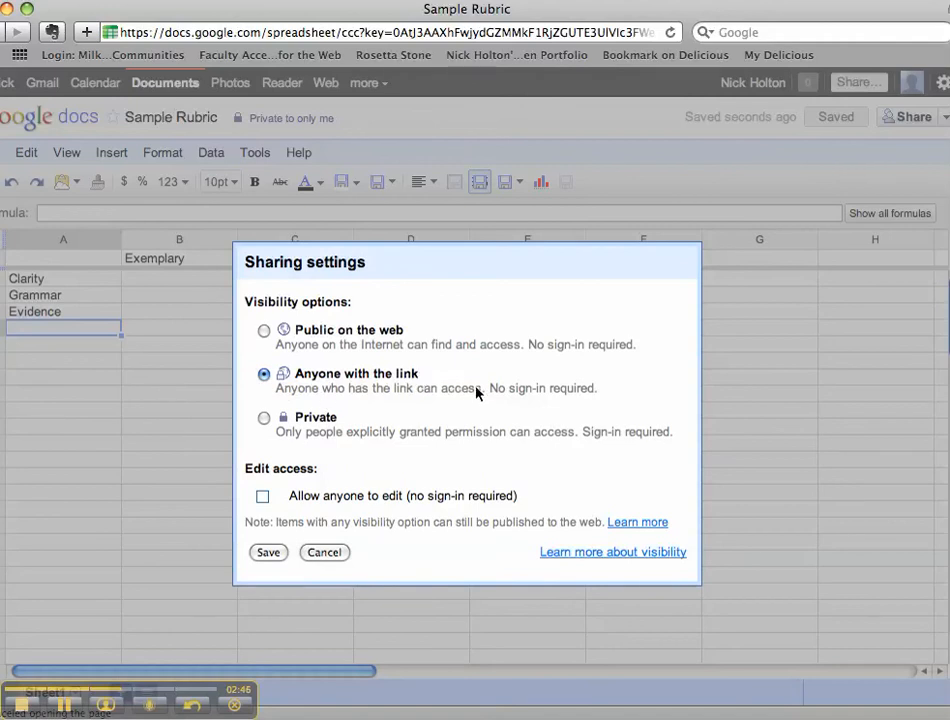
pyautogui.click(264, 331)
pyautogui.click(264, 375)
pyautogui.click(262, 497)
pyautogui.click(268, 554)
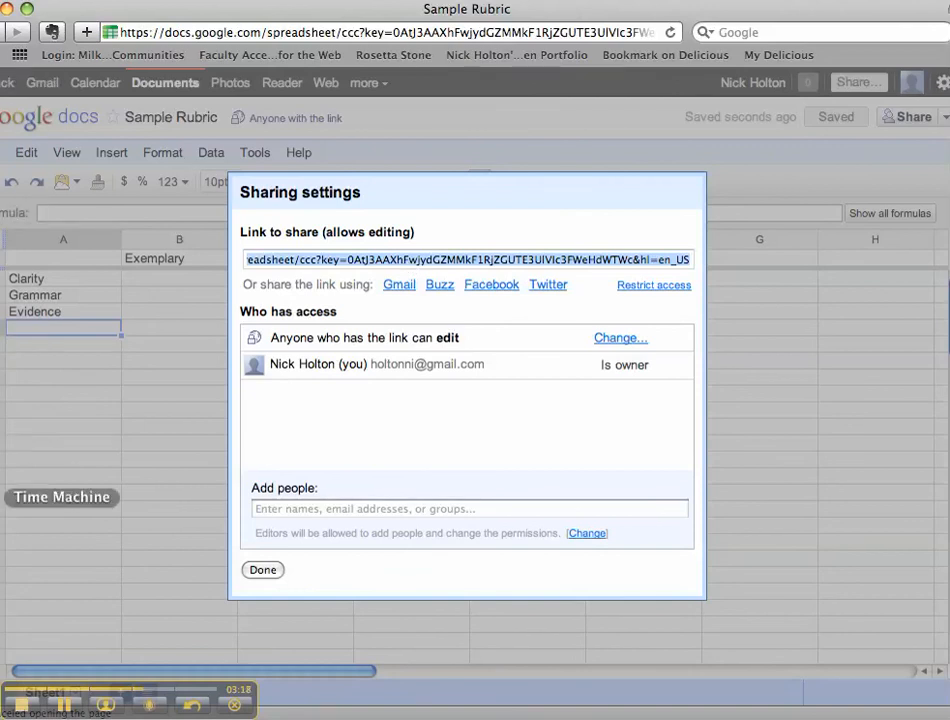
# In FirstClass, start a new message addressed to the faculty colleague.
pyautogui.click(5, 516)
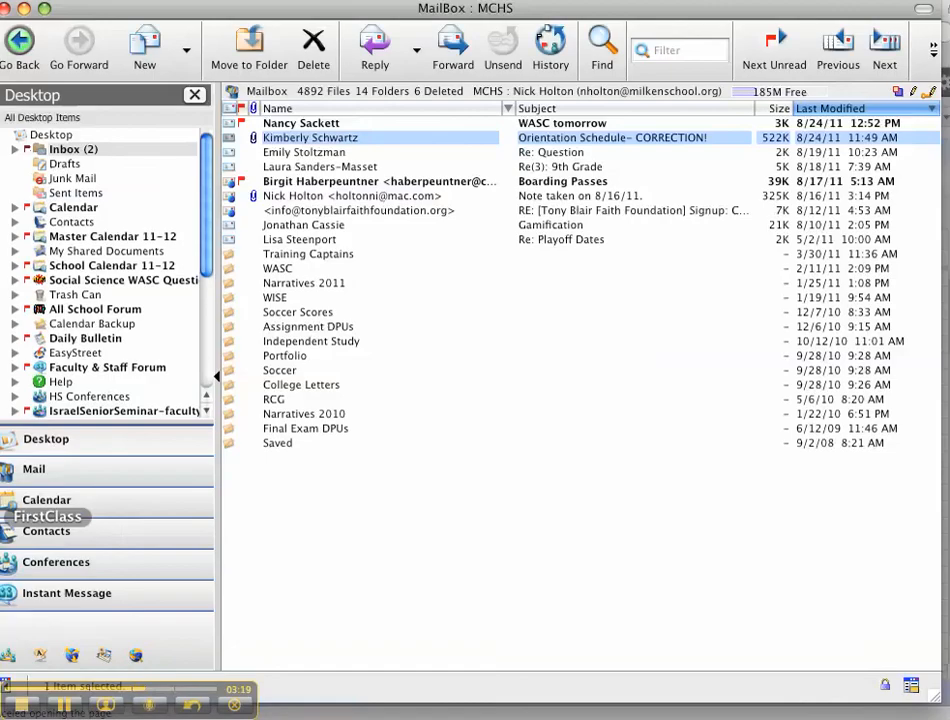
pyautogui.click(133, 45)
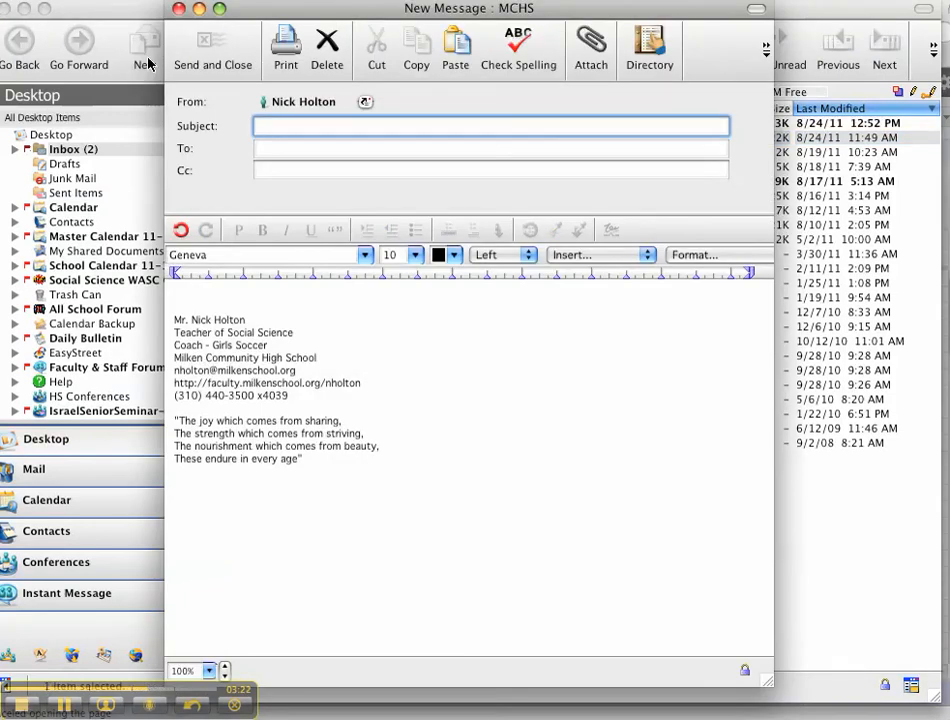
pyautogui.press('Tab')
pyautogui.write('jo ra')
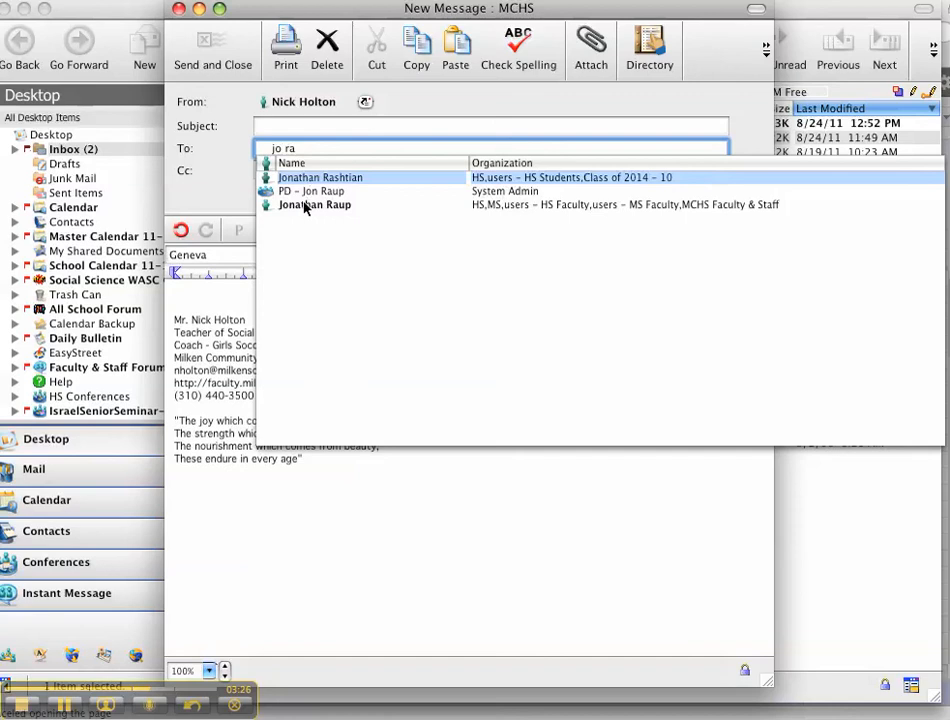
pyautogui.click(306, 206)
# Paste the Sample Rubric link into the message body and send it.
pyautogui.click(188, 284)
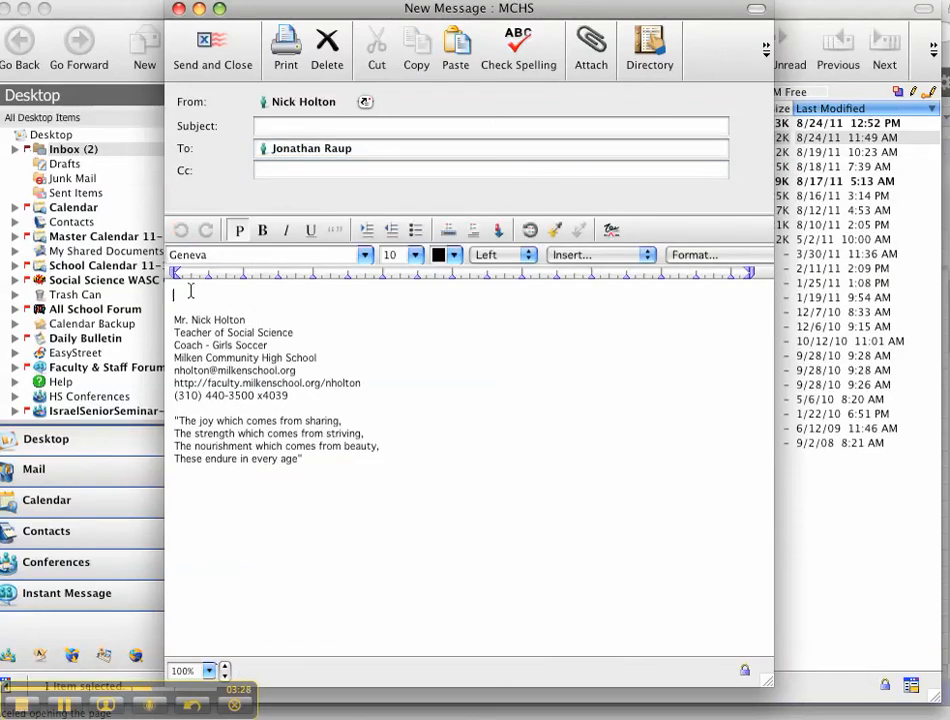
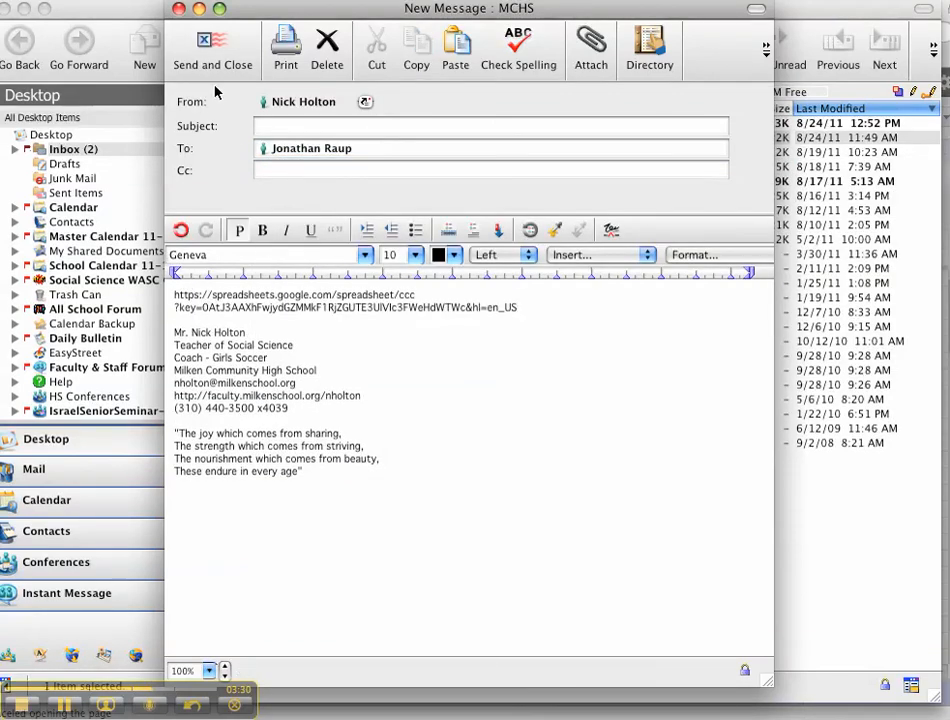
pyautogui.click(212, 45)
pyautogui.press('F9')
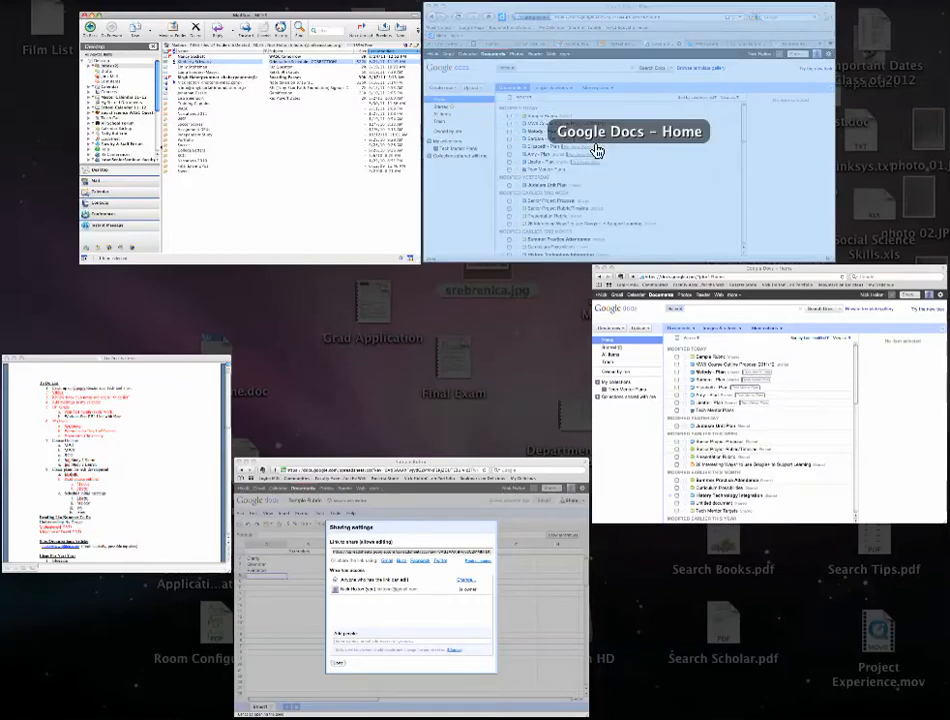
# Back in Sample Rubric's sharing settings, try Add people, toggle Can view then Can edit, and cancel.
pyautogui.click(378, 588)
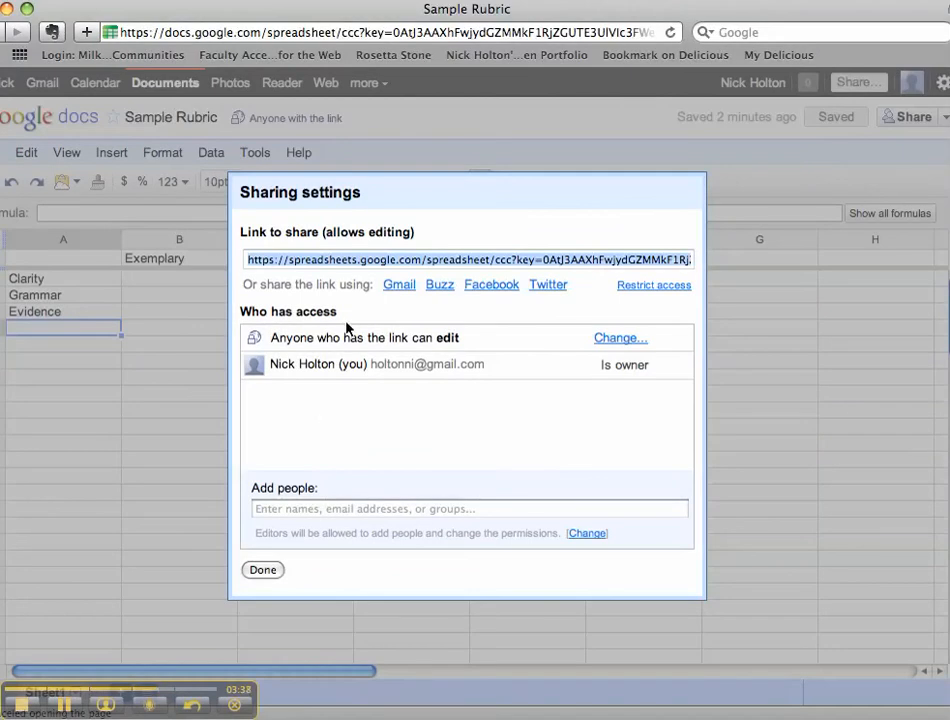
pyautogui.click(311, 509)
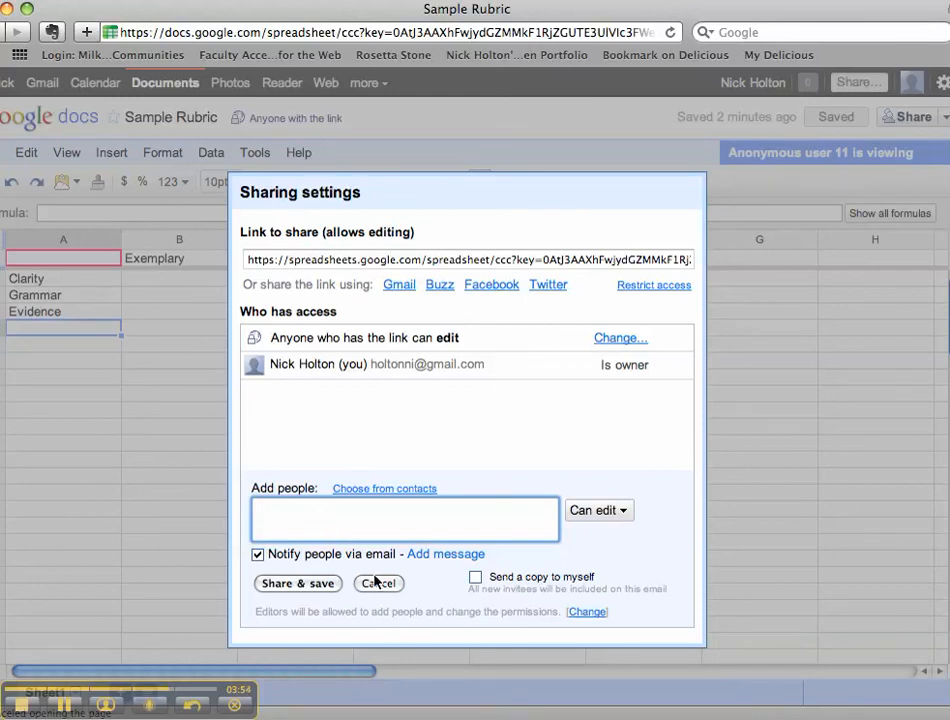
pyautogui.click(625, 512)
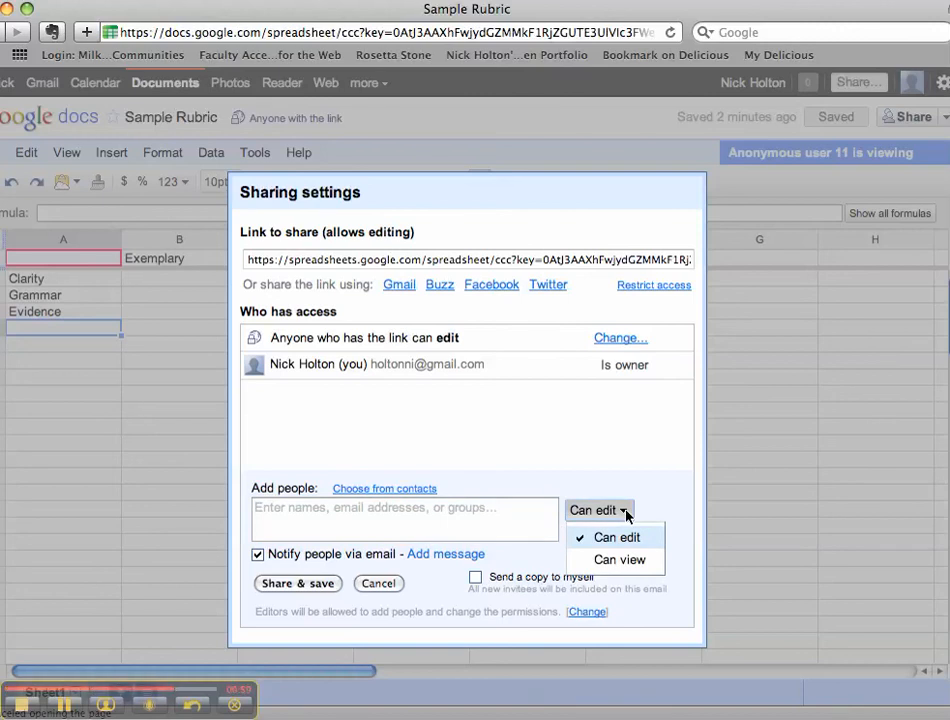
pyautogui.click(630, 560)
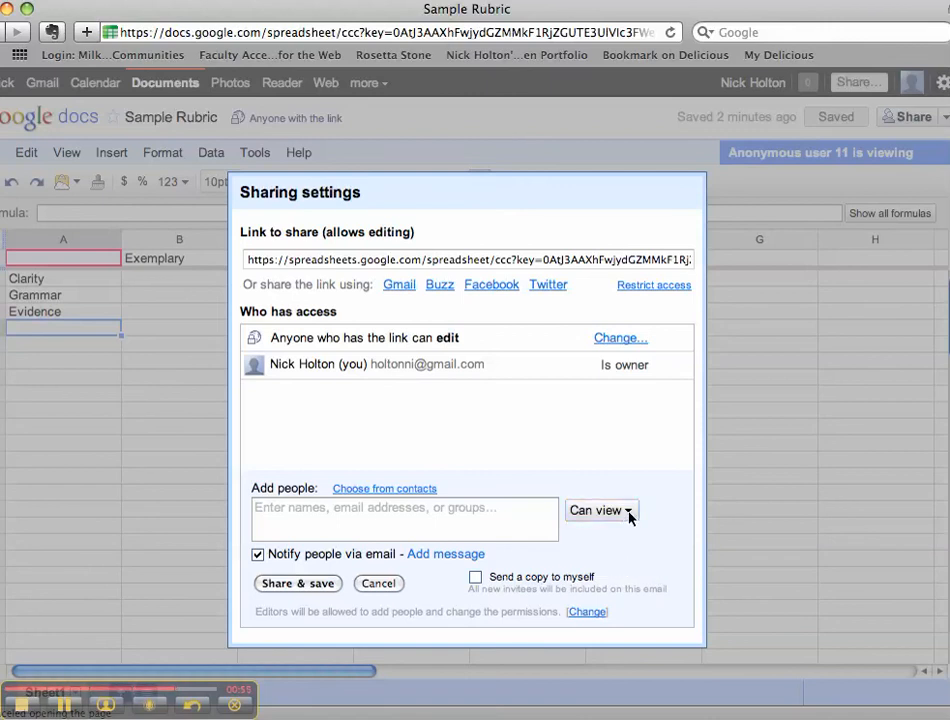
pyautogui.click(628, 514)
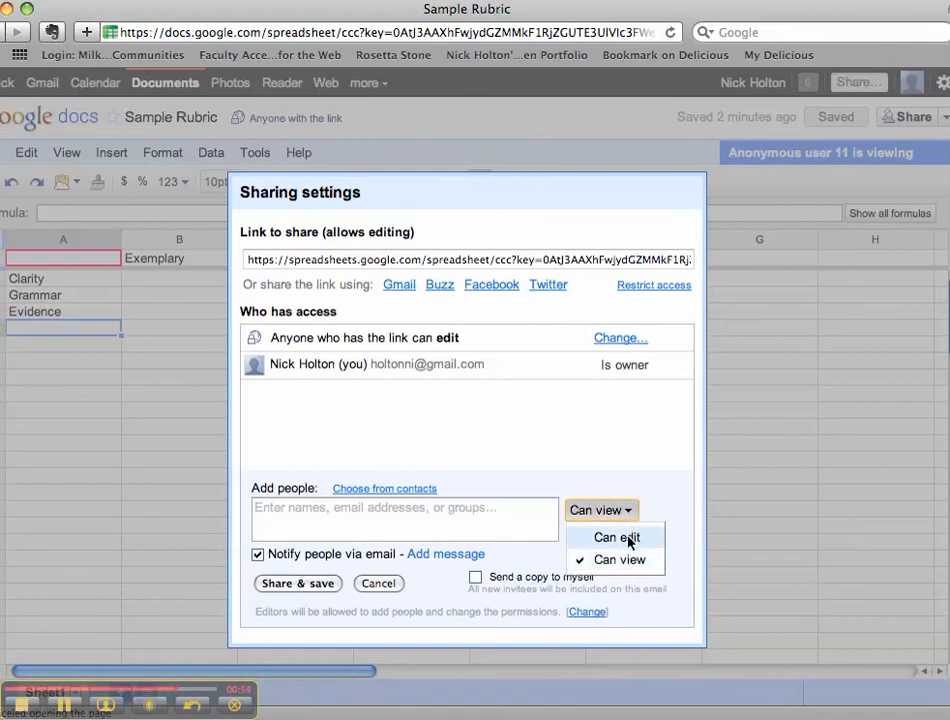
pyautogui.click(630, 538)
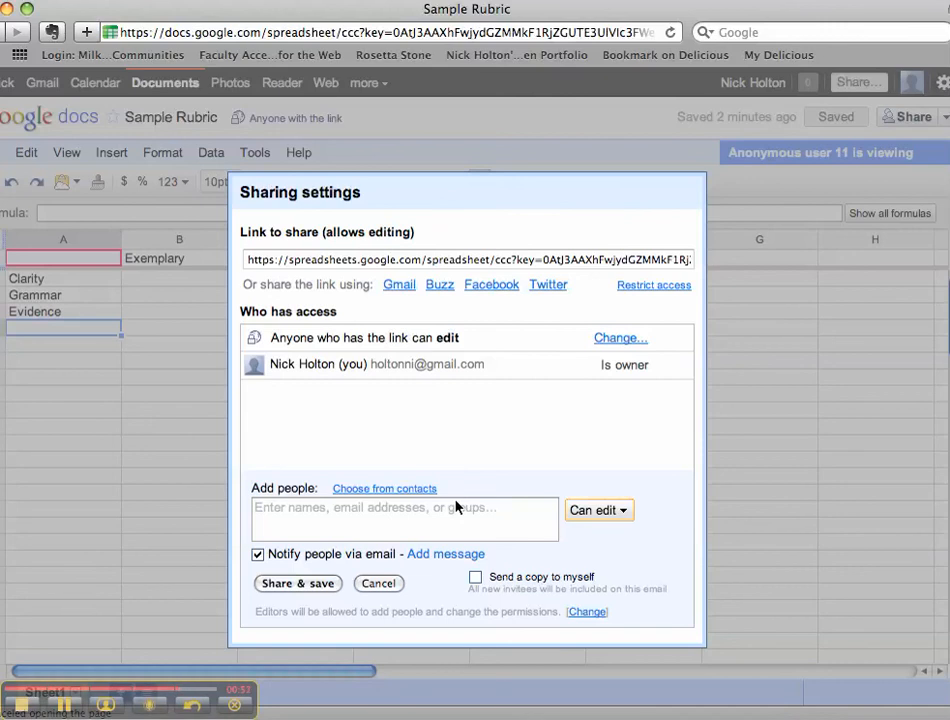
pyautogui.click(378, 584)
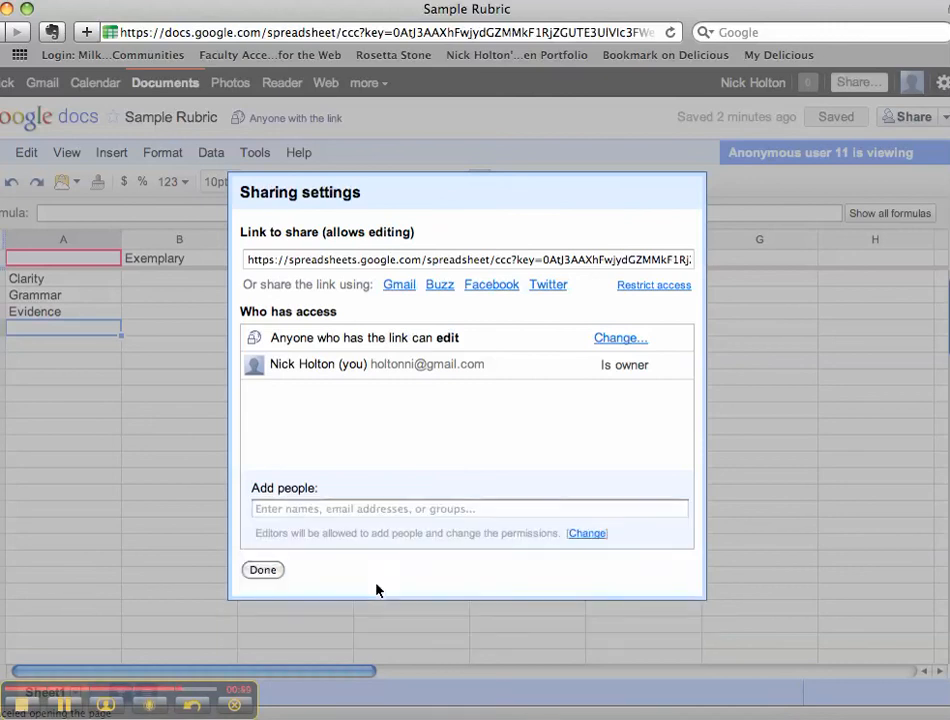
# Close the sharing settings and select cells A3, B3 and B4 in the rubric.
pyautogui.click(256, 570)
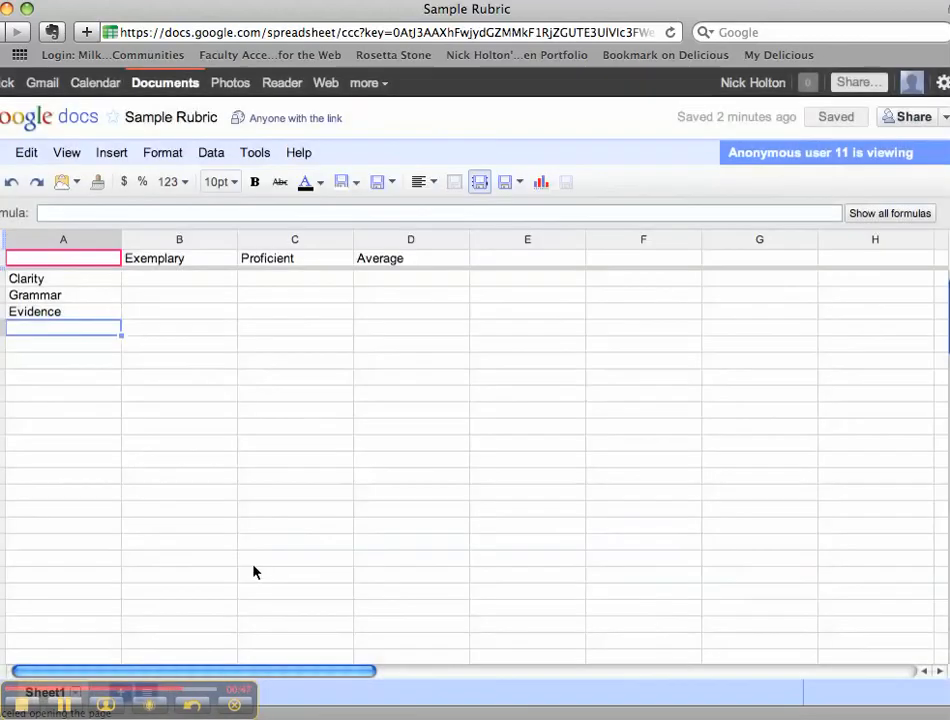
pyautogui.click(87, 296)
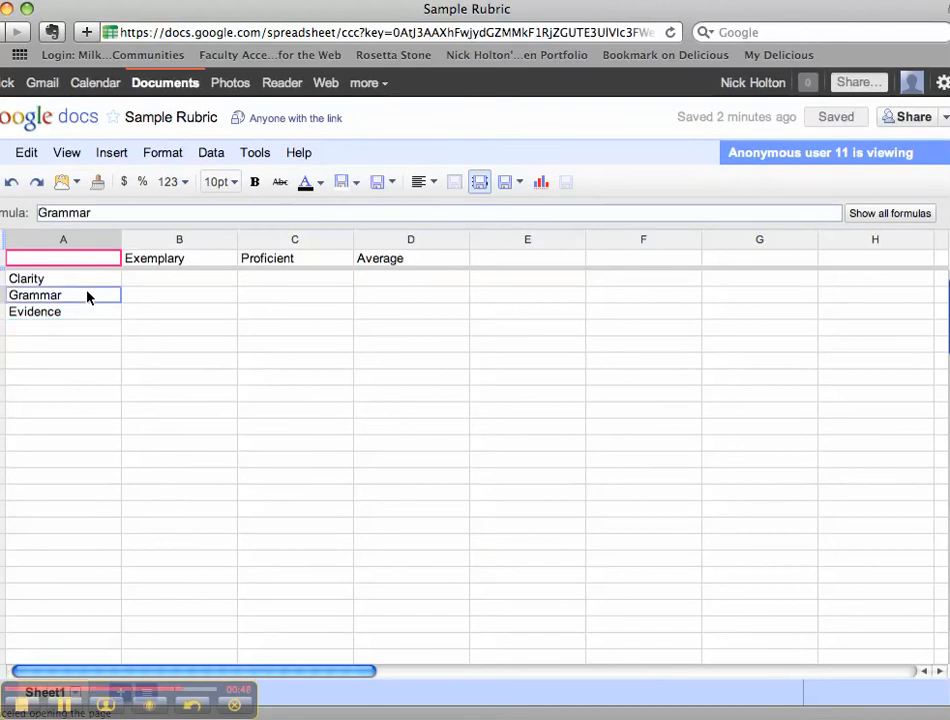
pyautogui.click(146, 297)
pyautogui.click(149, 316)
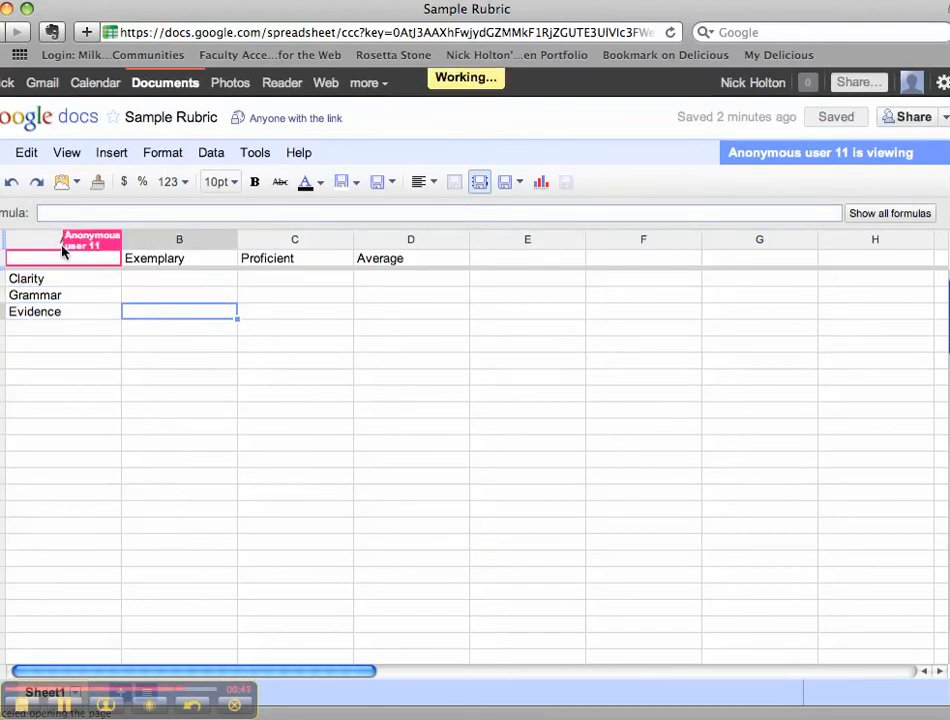